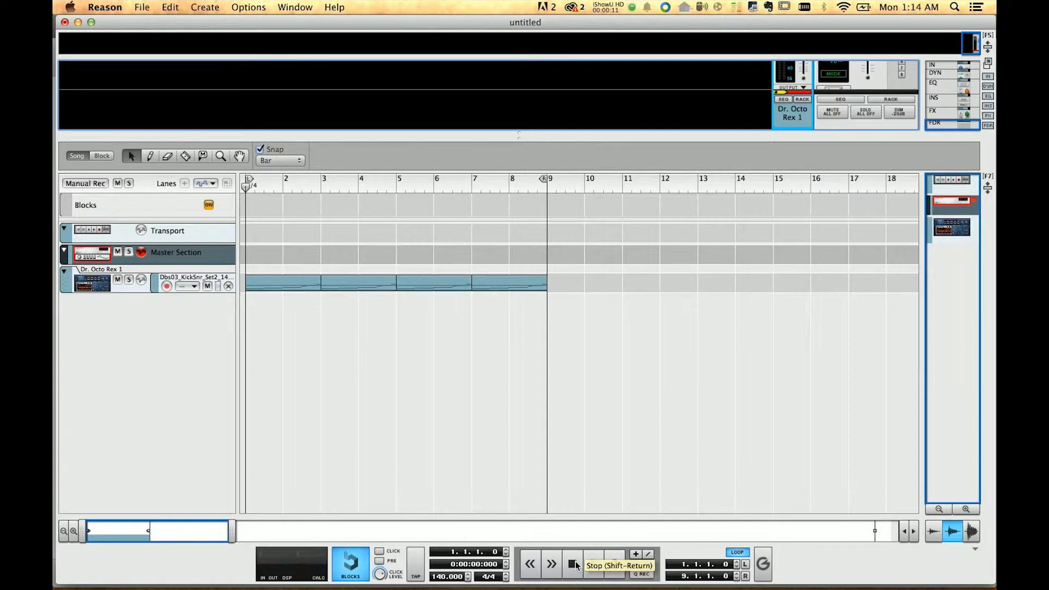
Play the Dr. Octo Rex drum loop, then stop and return to the start of the song.
key(space)
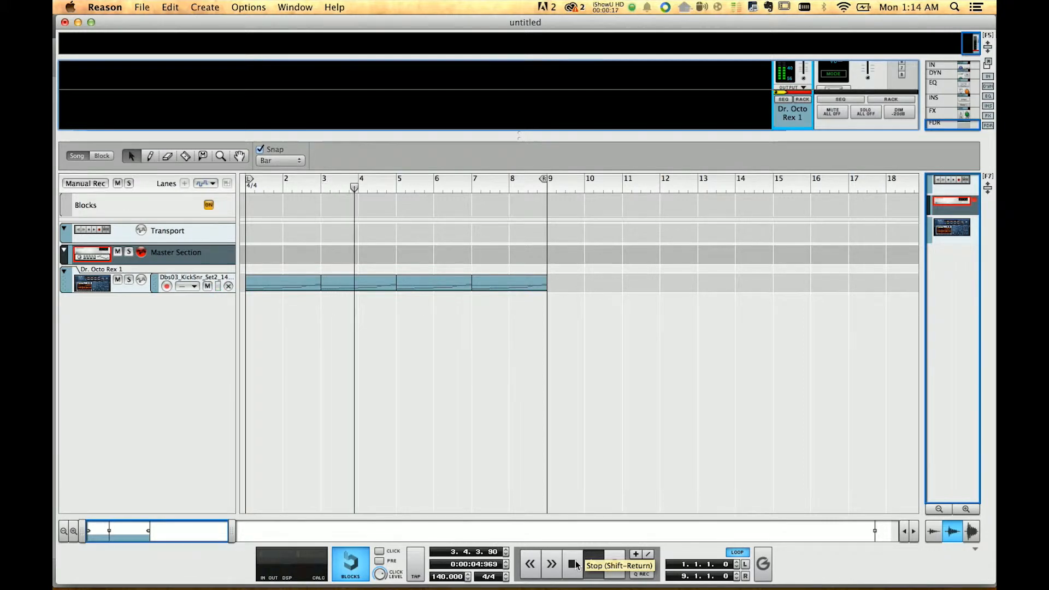
click(574, 564)
click(573, 564)
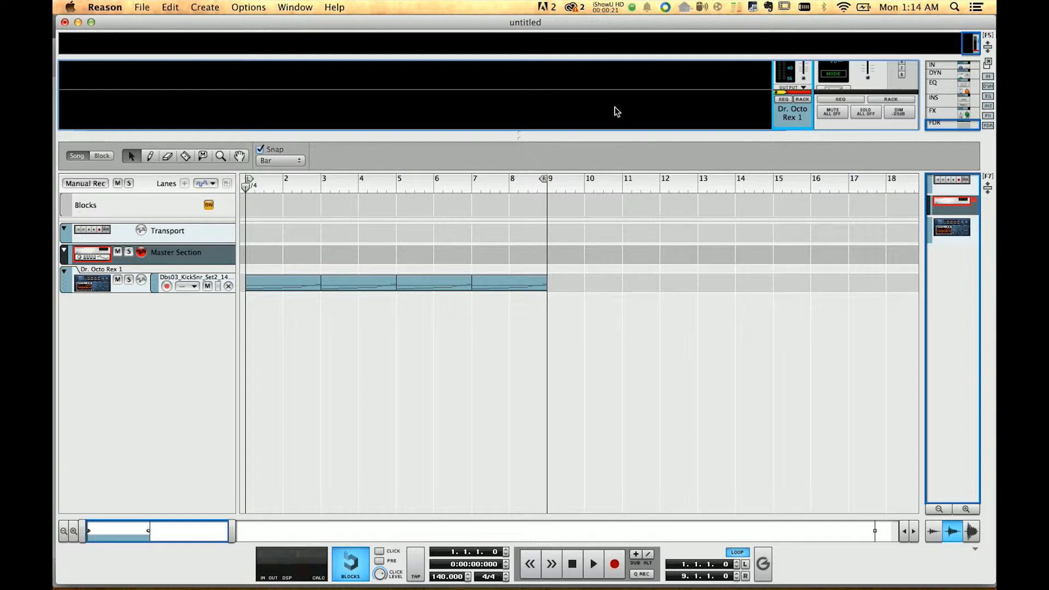
Enlarge the mixer area and add a Thor Polysonic Synthesizer instrument.
drag(616, 136, 612, 304)
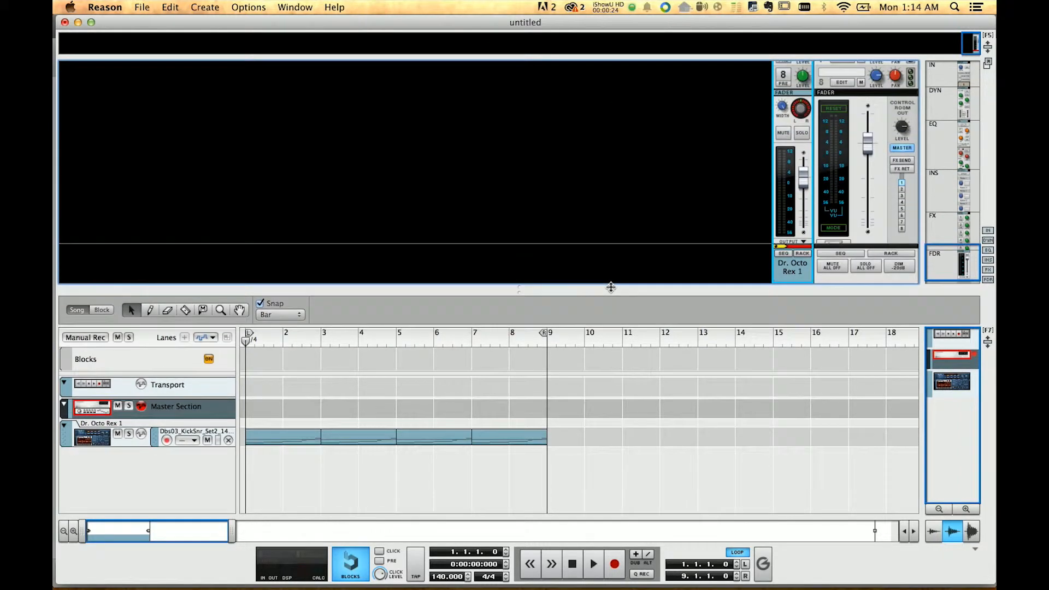
right_click(730, 142)
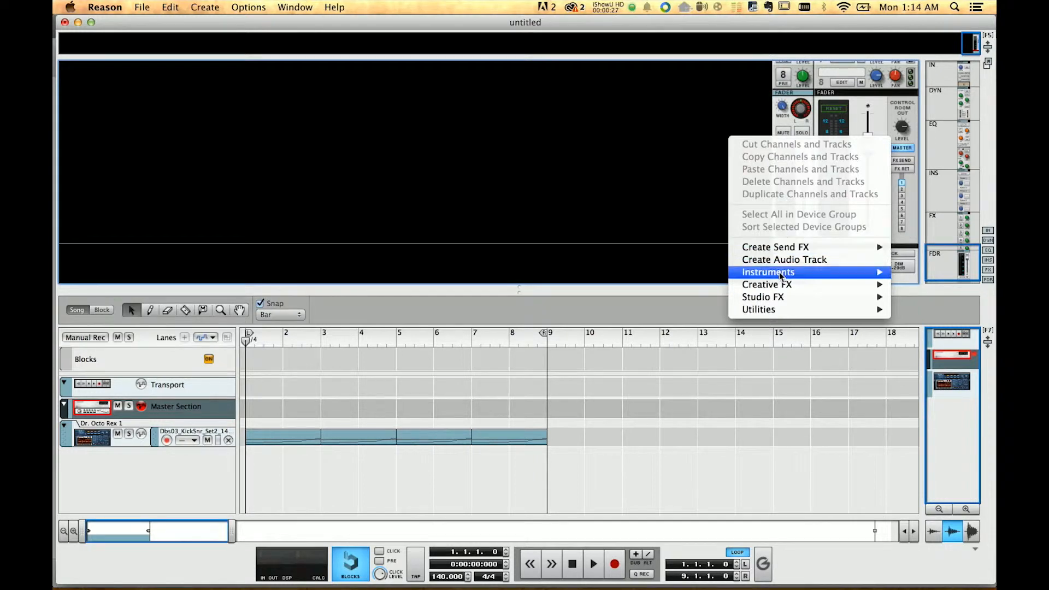
mouse_move(768, 276)
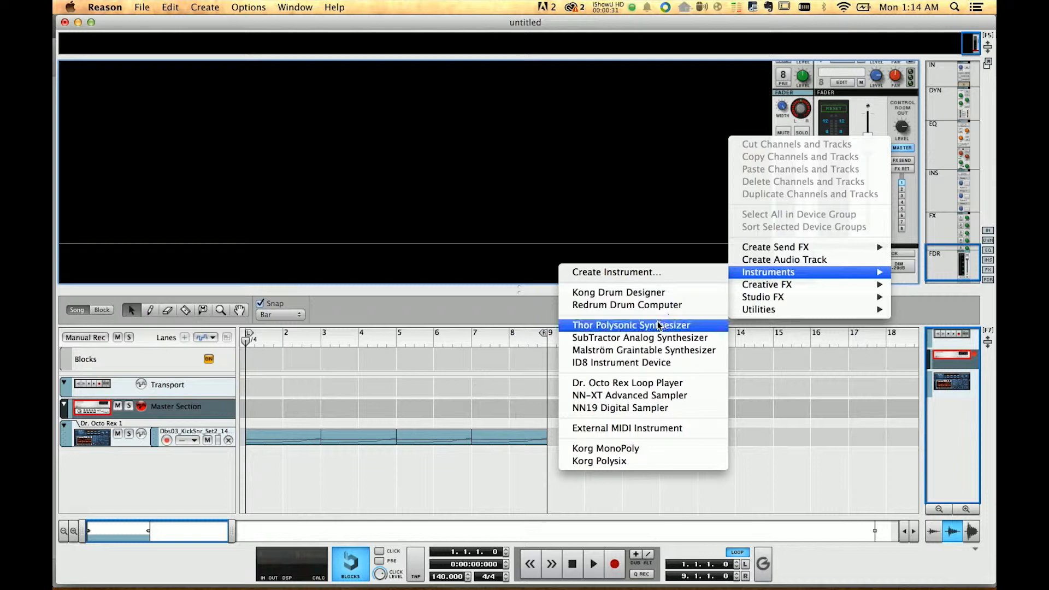
click(602, 327)
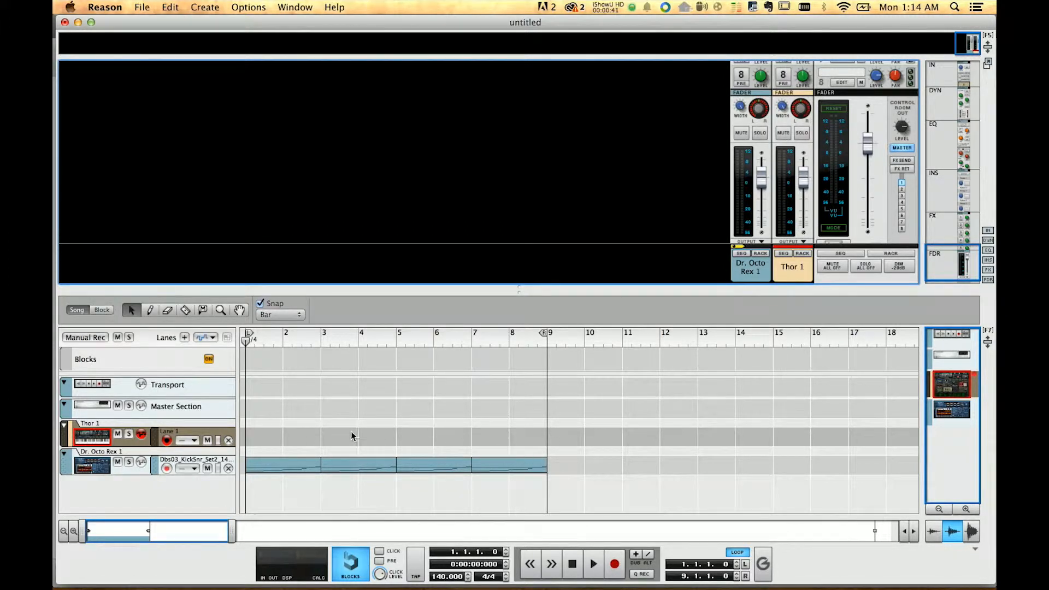
Load the DS8 Mk IV patch from the Thor Patches folder into Thor in the rack, and return to the mixer and sequencer.
key(F6)
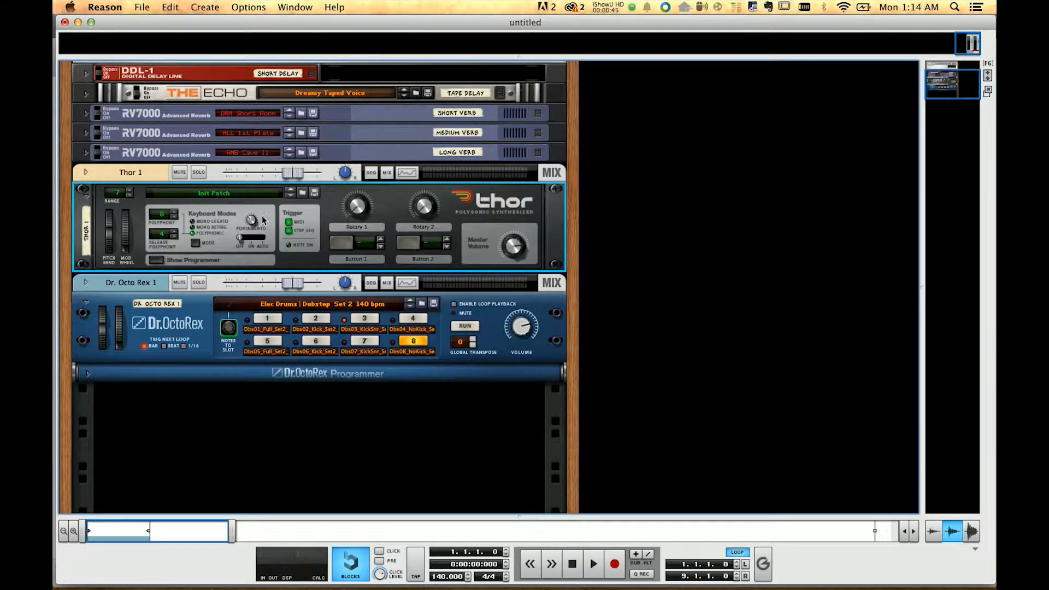
click(304, 195)
scroll(512, 226, down, 10)
scroll(511, 226, down, 1)
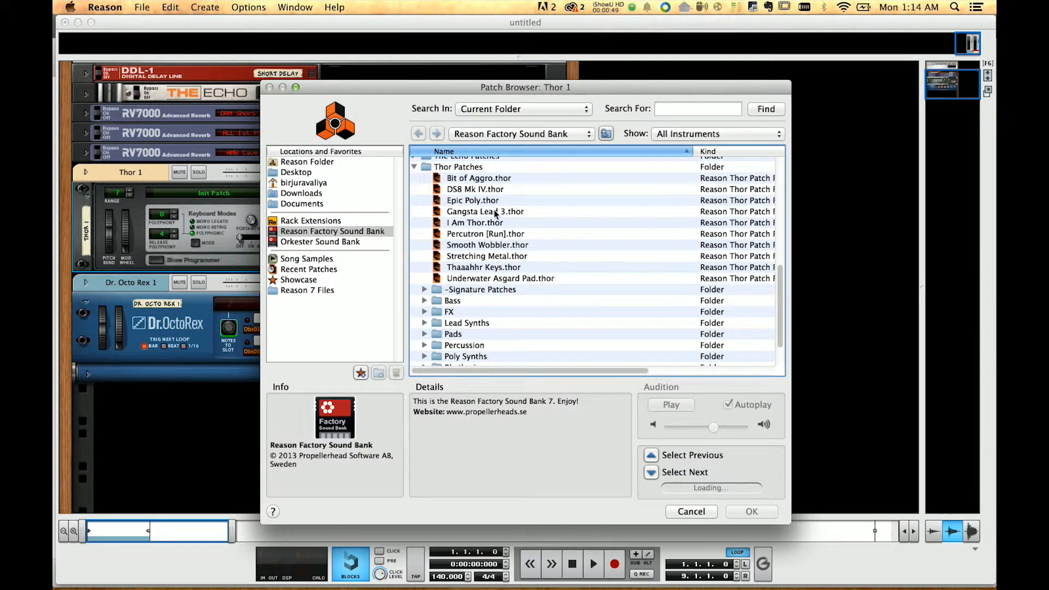
double_click(539, 190)
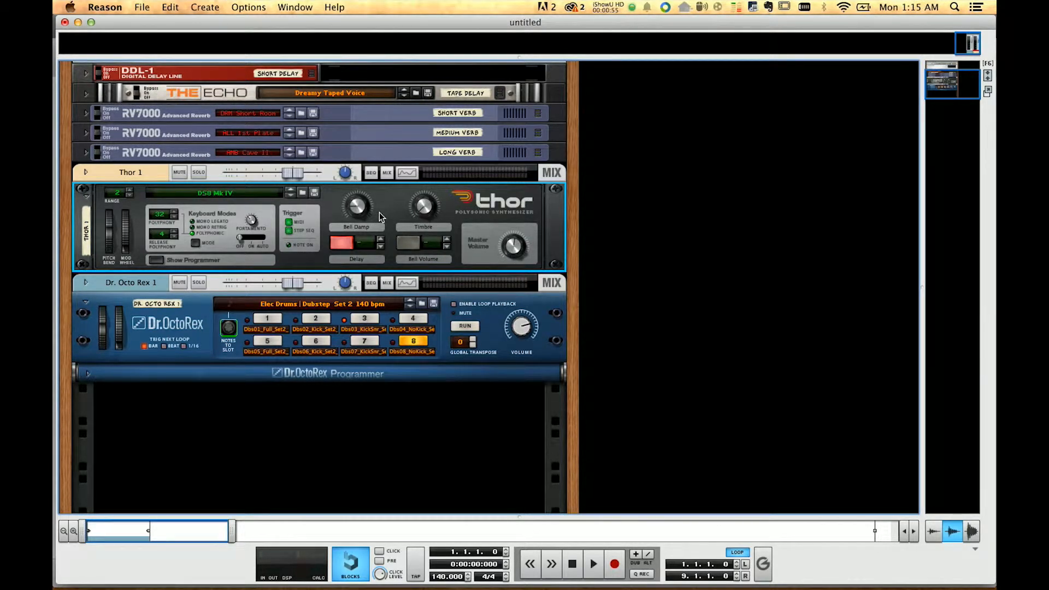
key(F5+F7)
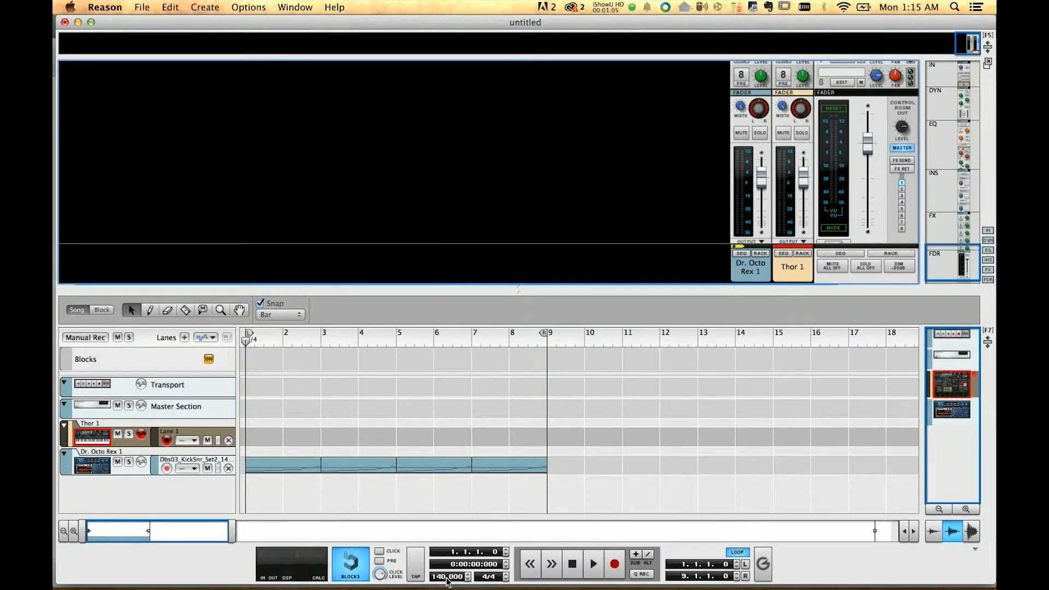
Turn on the metronome click and pre-count, and record an eight-bar chord part on the Thor track.
click(379, 552)
click(379, 562)
key(super+Return)
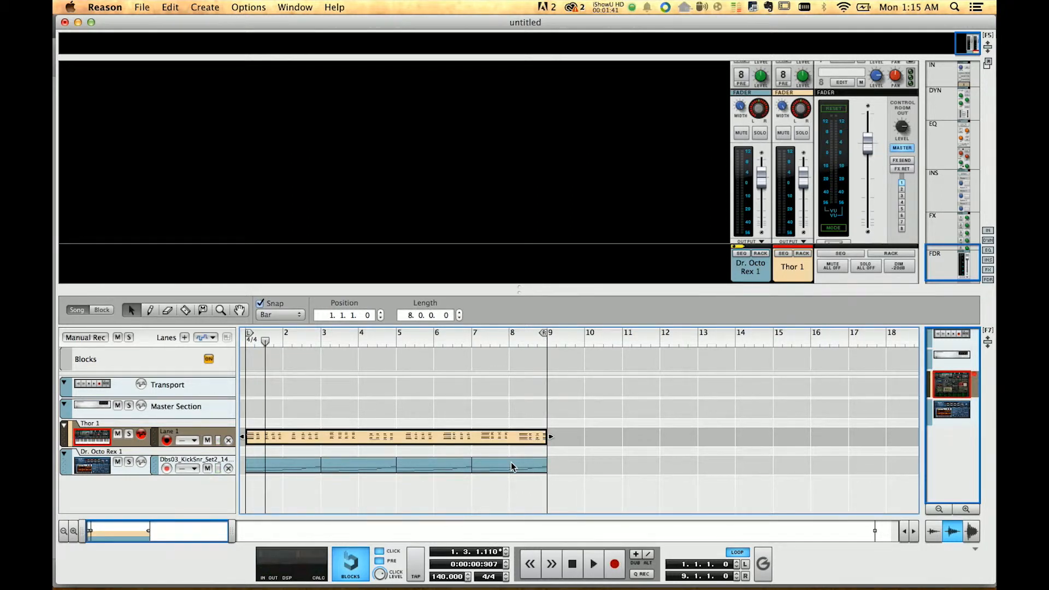
Play back the recorded Thor part together with the drum loop from the start, then stop.
click(571, 565)
key(space)
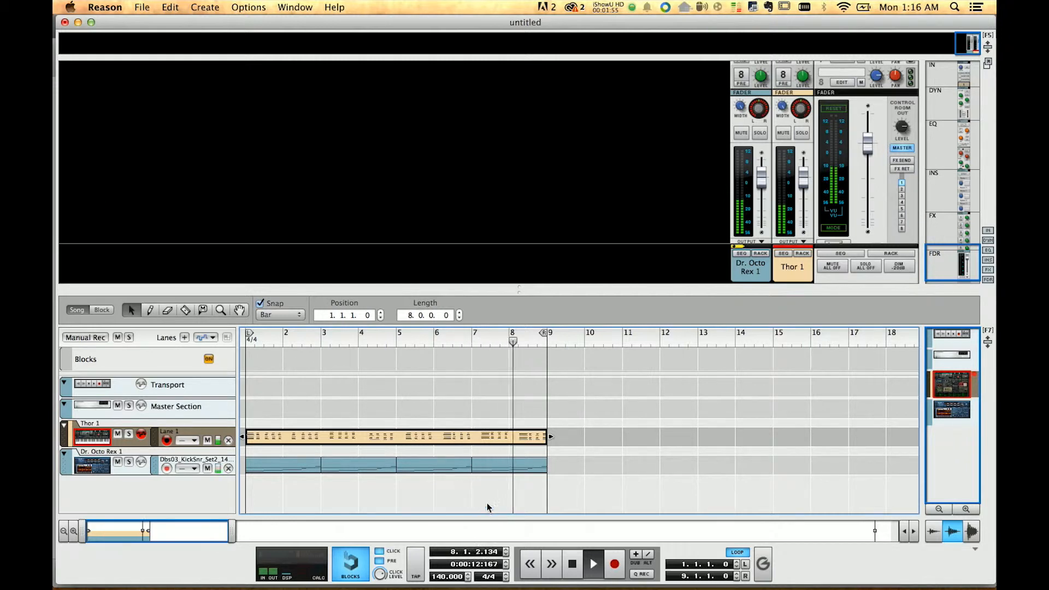
key(space)
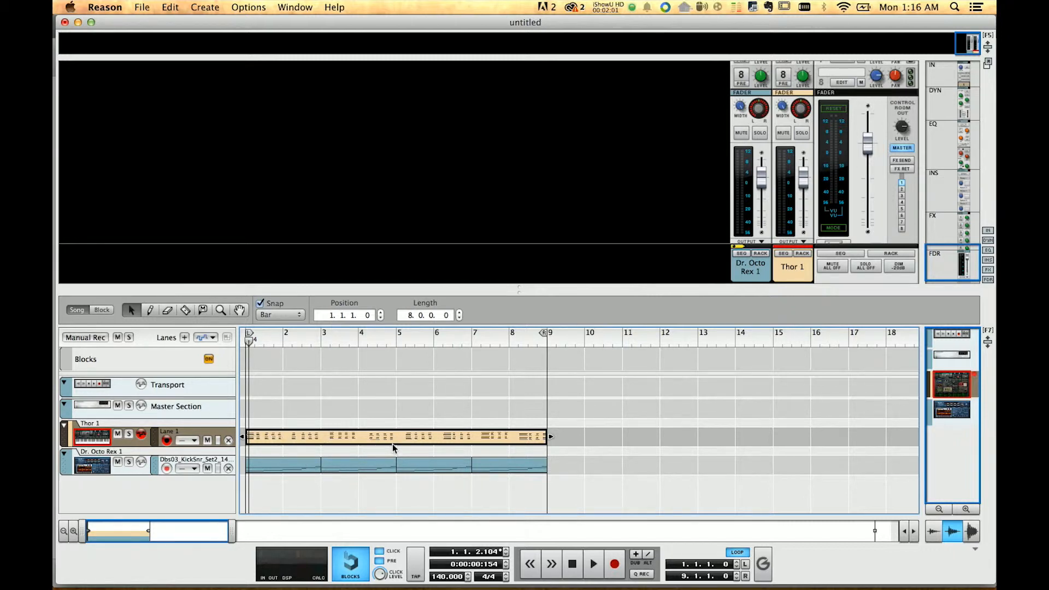
Split the Thor clip at bar 5, delete its first half and move the remaining four-bar clip to bar 1.
key(r)
click(403, 438)
key(q)
click(380, 438)
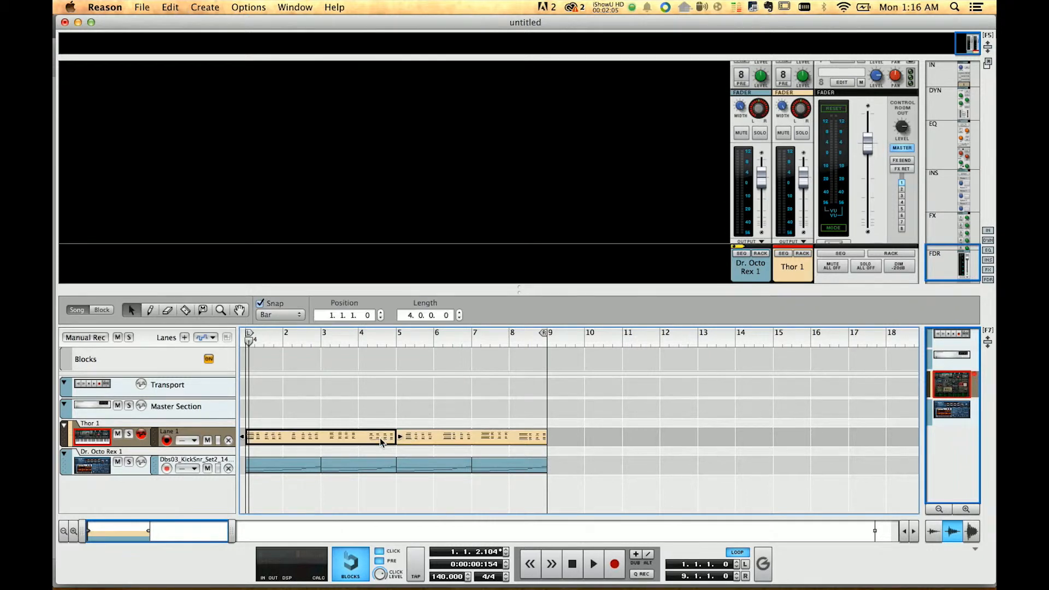
key(Delete)
drag(498, 440, 334, 441)
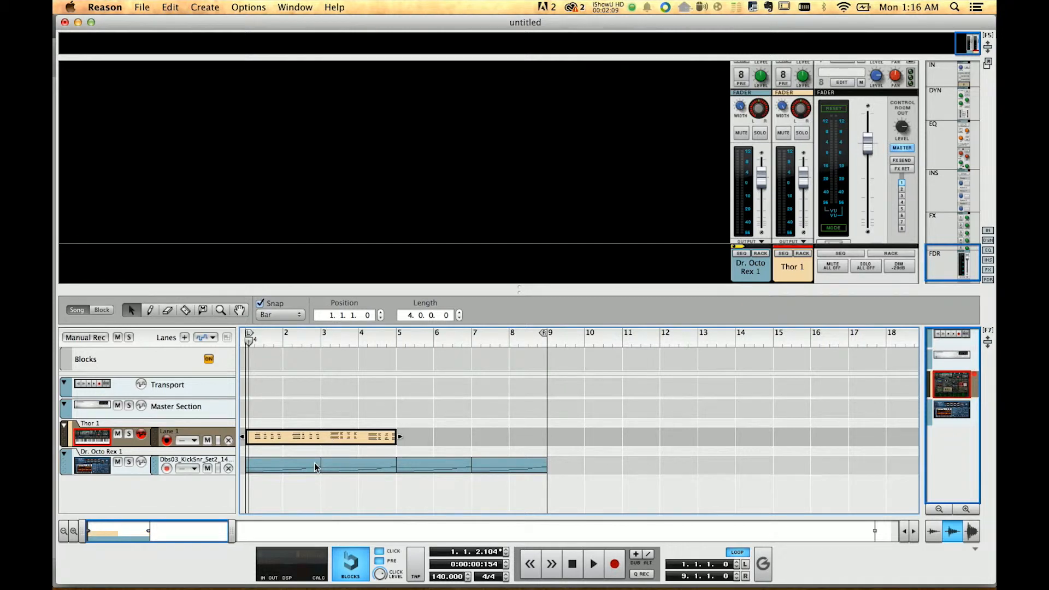
Open the four-bar Thor clip for note editing, enlarge the sequencer area and play the clip.
double_click(312, 437)
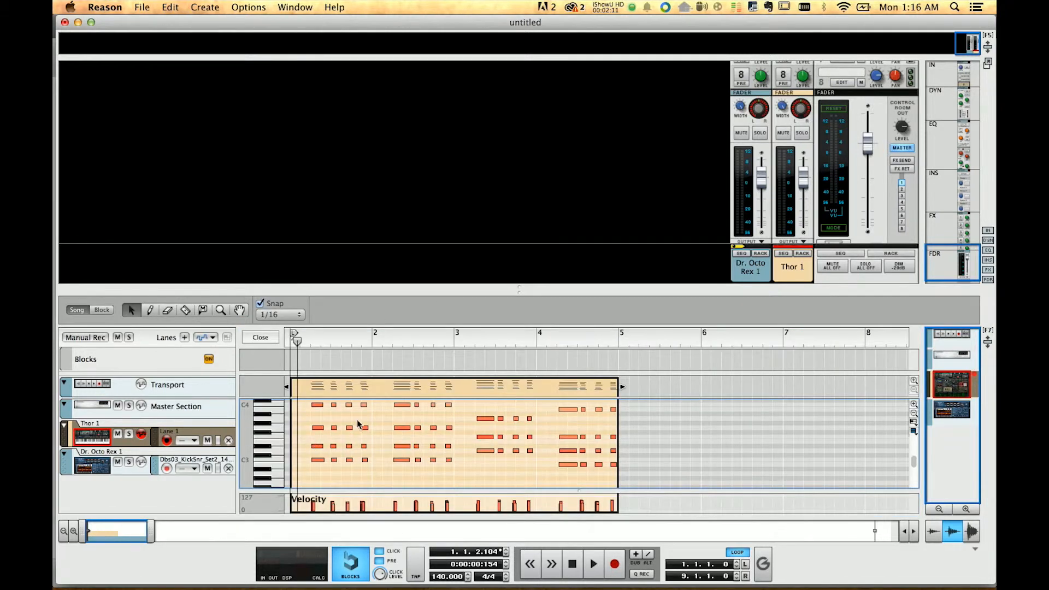
drag(465, 289, 474, 121)
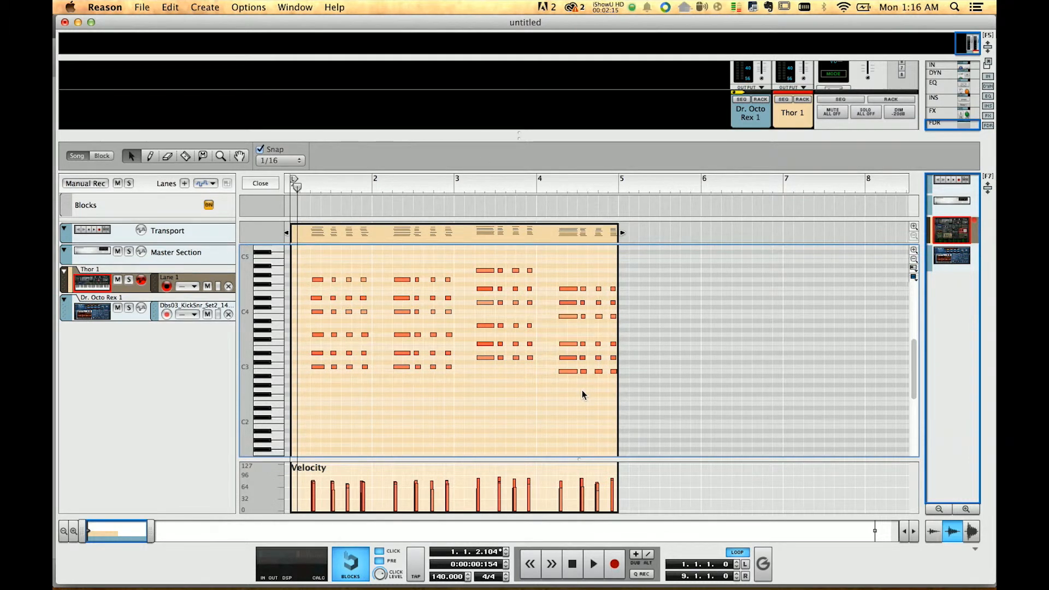
key(space)
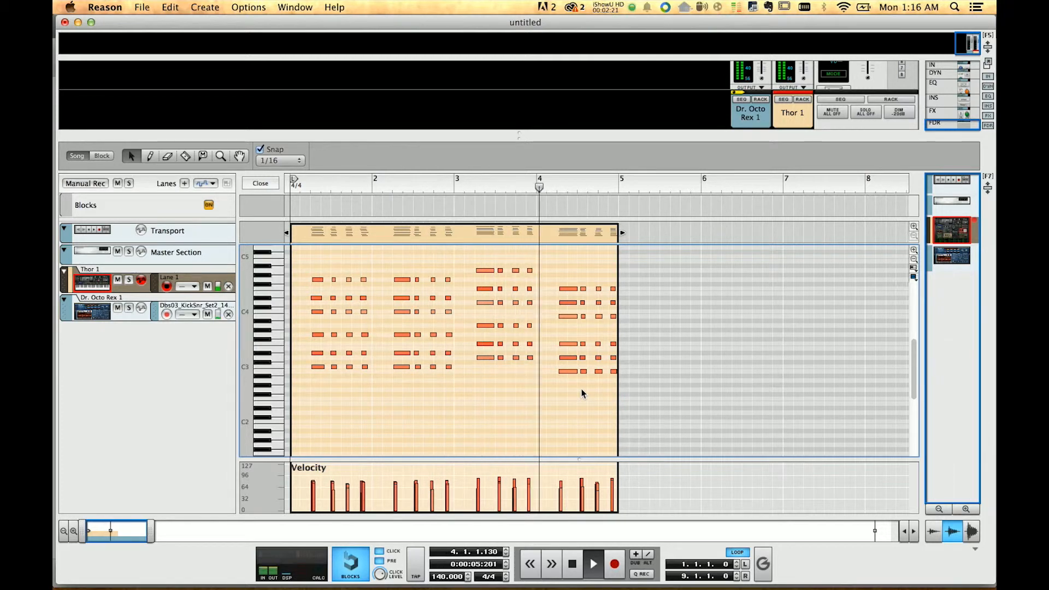
key(space)
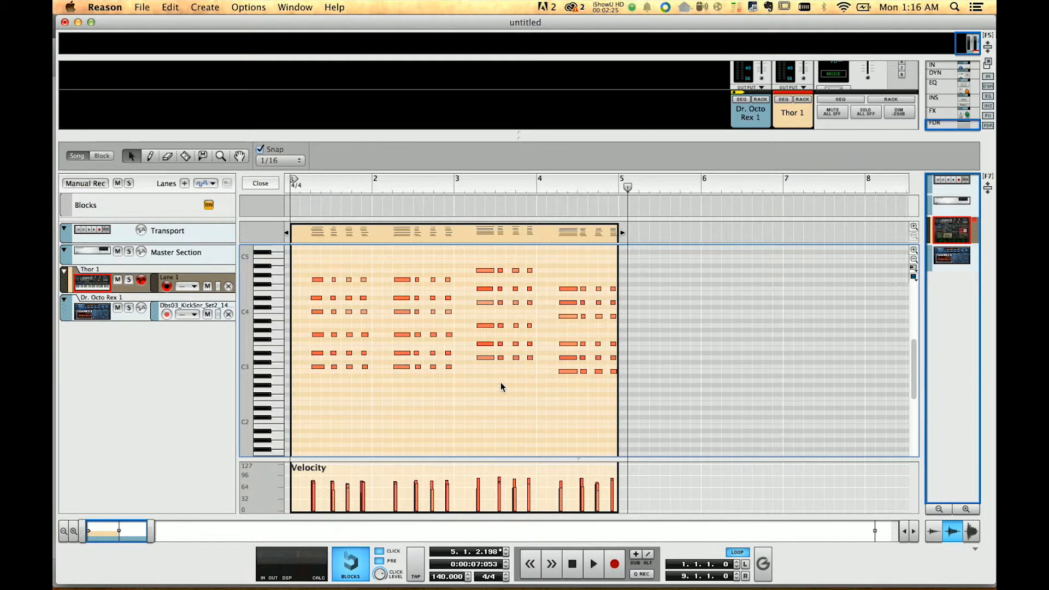
Select all notes in the Thor clip, show the Tool Window and quantize them to 1/16 at 100%.
key(super+w)
click(569, 213)
key(super+a)
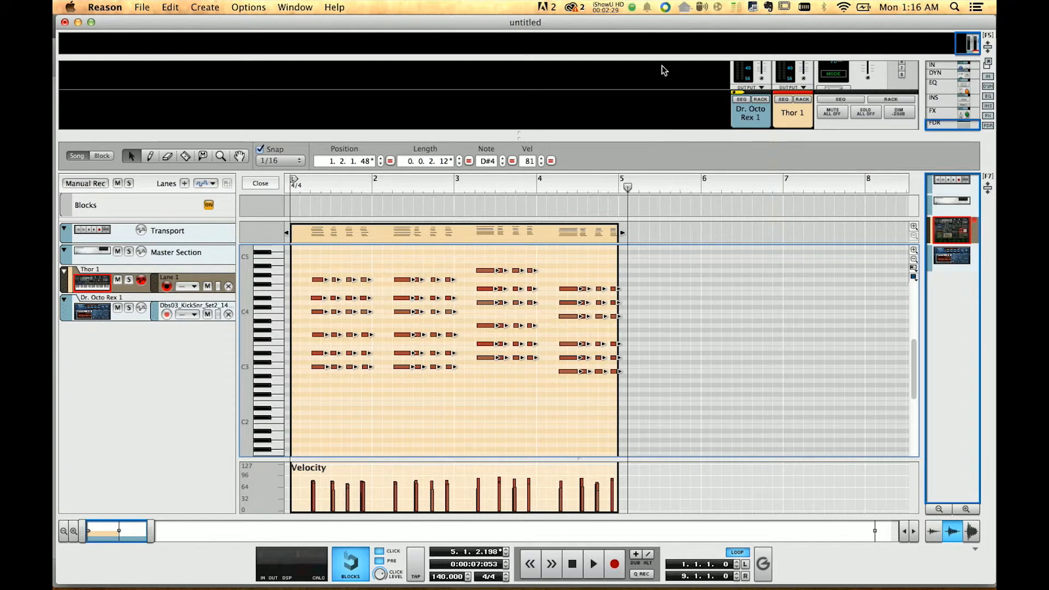
click(279, 7)
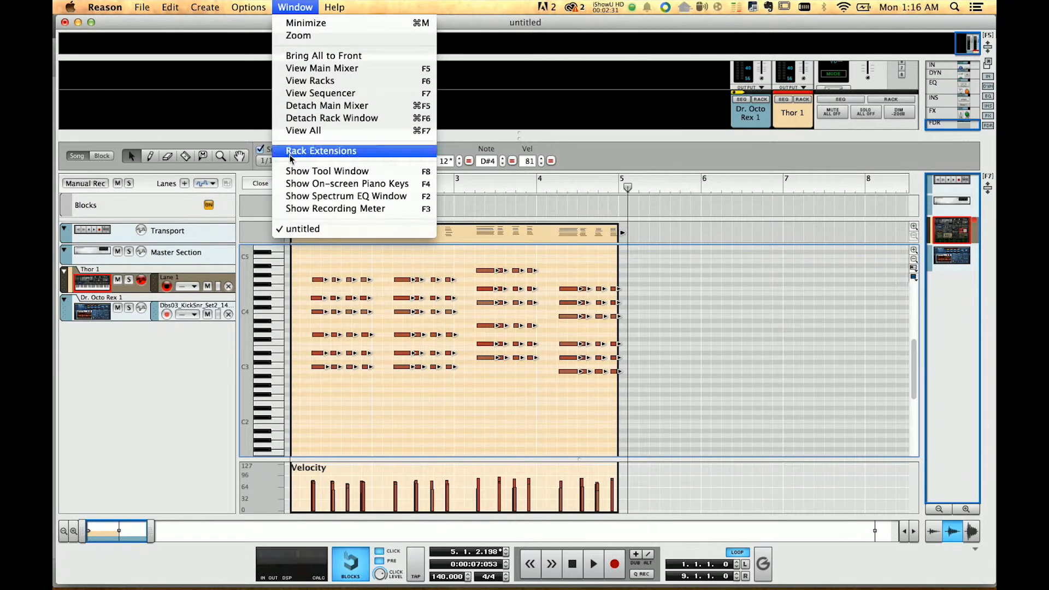
click(328, 171)
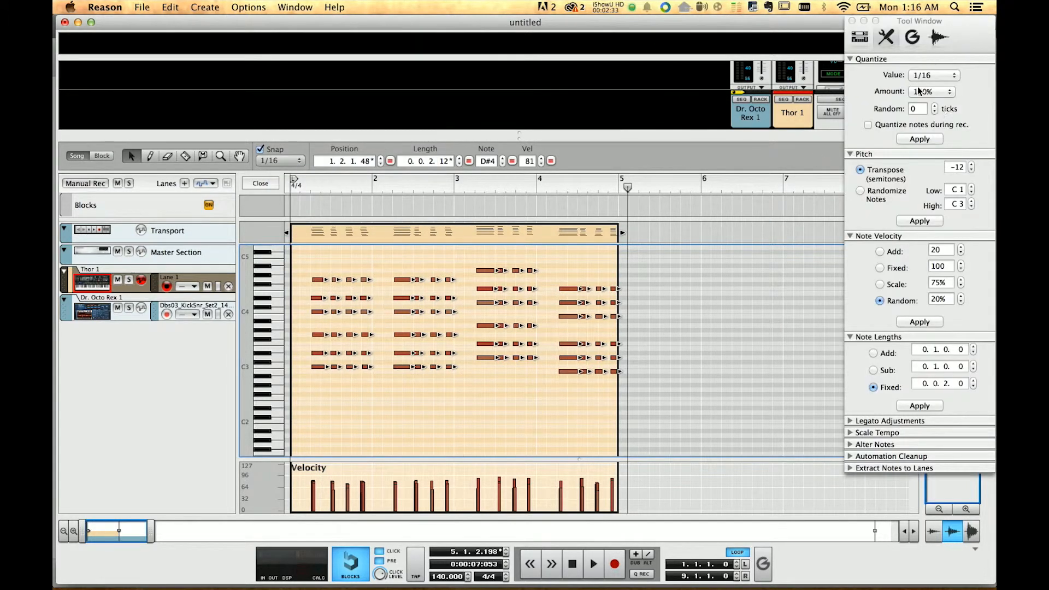
click(934, 140)
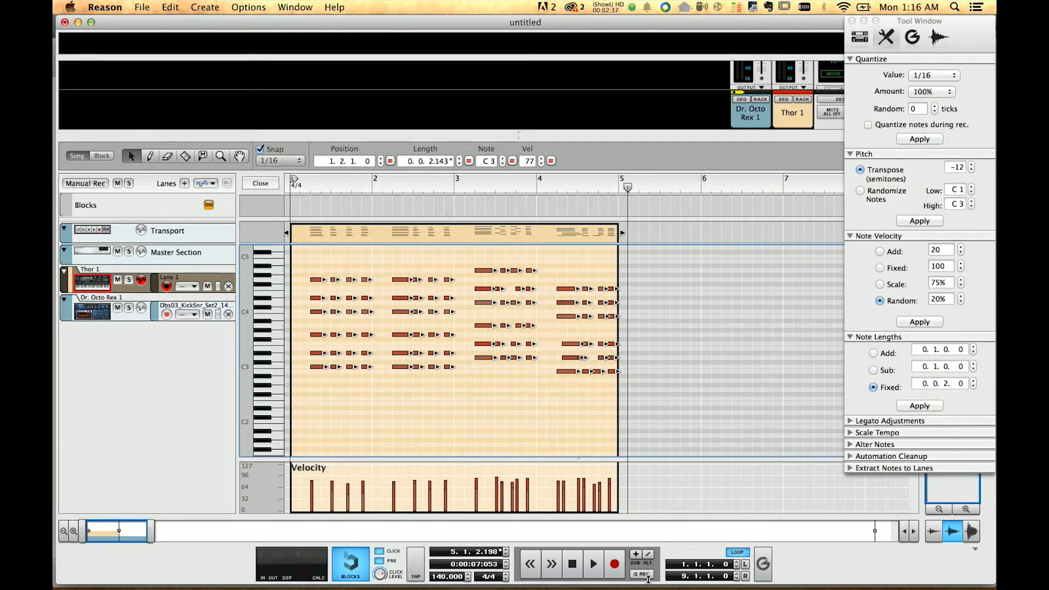
Play back the quantized Thor clip, then stop and deselect the notes.
click(580, 570)
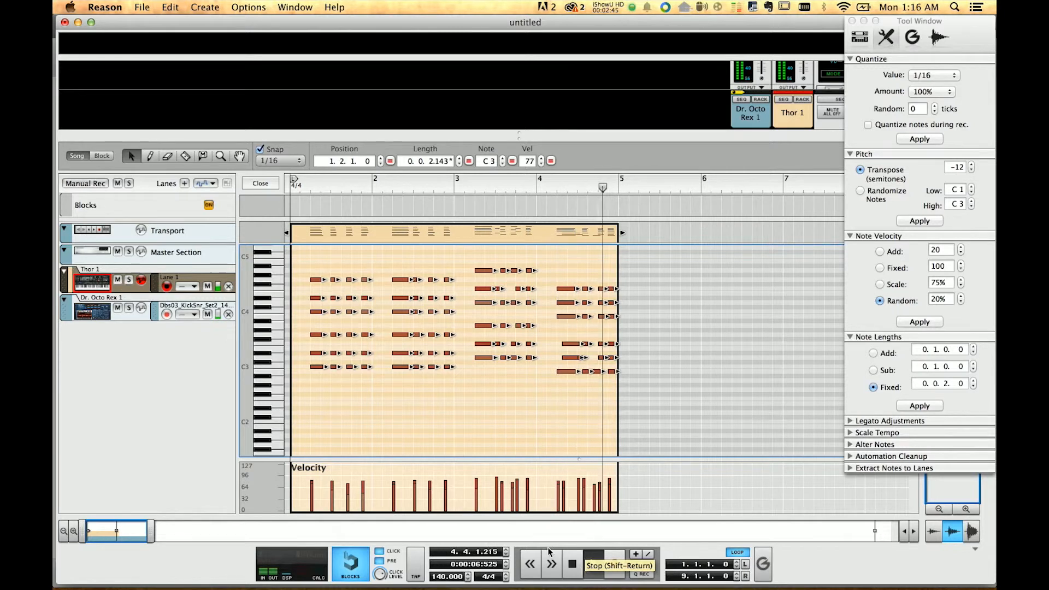
click(580, 566)
click(578, 387)
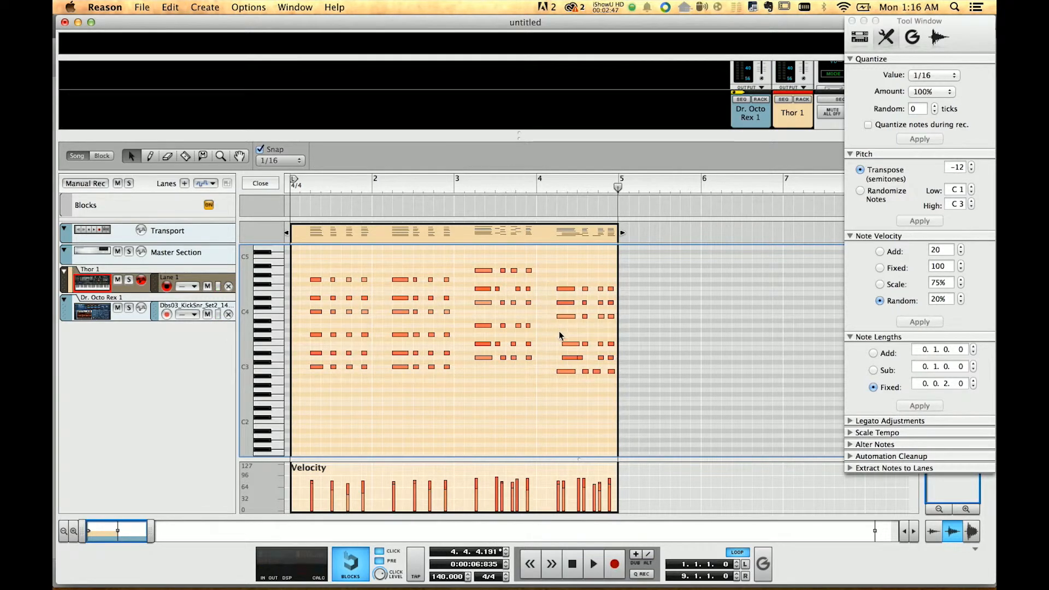
Move the late first F3 and D3 notes of bar 4 to 4.2.1.0 and the following D3 note to 4.3.2.0.
click(568, 358)
drag(568, 344, 564, 346)
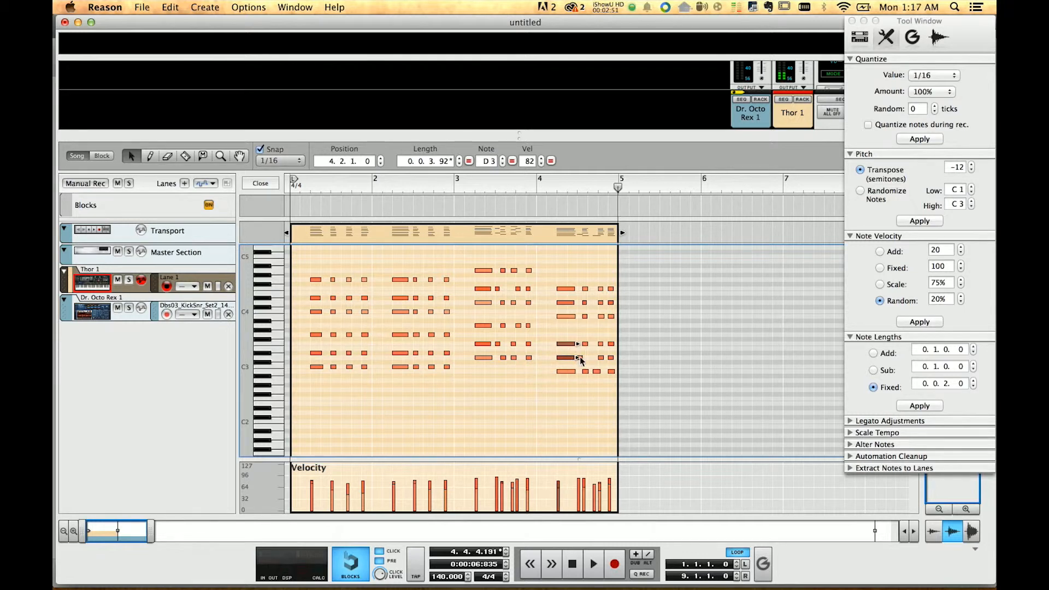
click(584, 358)
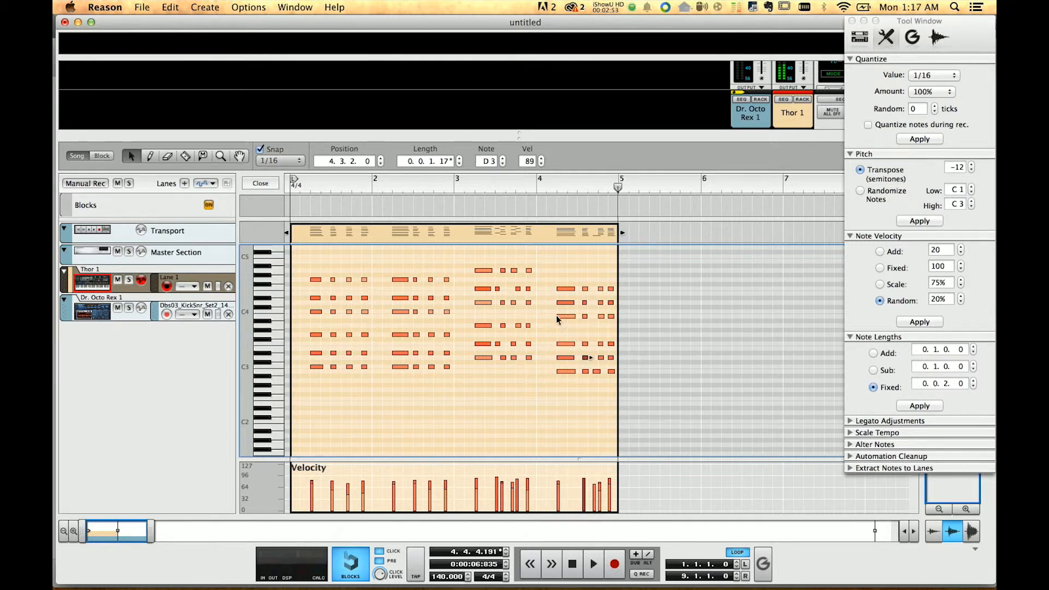
Move the early F4 and F3 notes in bar 3 to position 3.3.2.0 and play back from around bar 2.
drag(498, 287, 505, 290)
drag(500, 346, 505, 348)
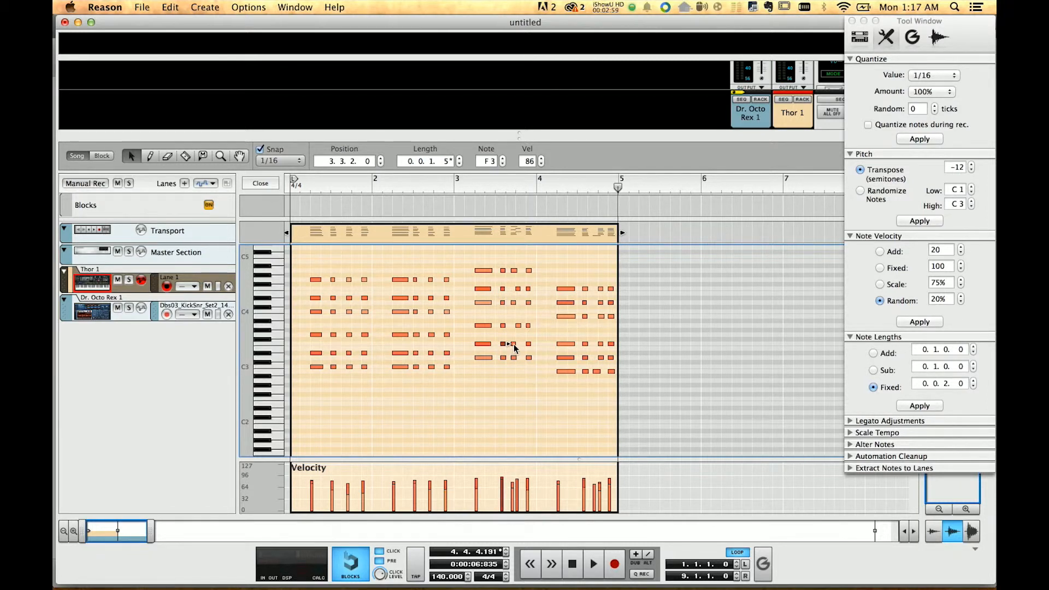
drag(451, 185, 369, 182)
key(space)
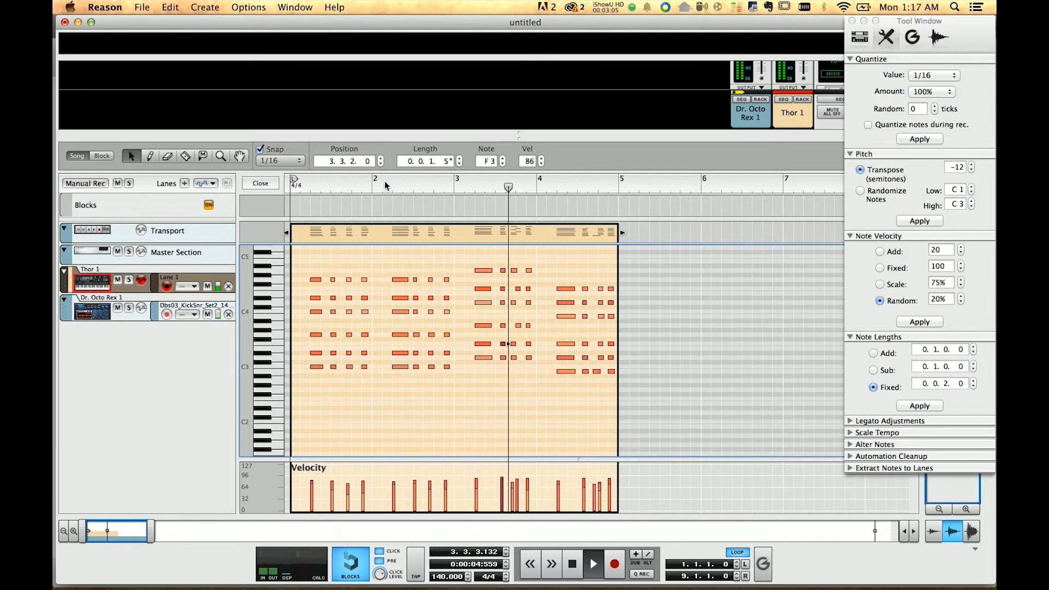
Align the F4 and A3 notes of bar 3's third chord at 3.3.4.0 and play back from around bar 3.
click(515, 288)
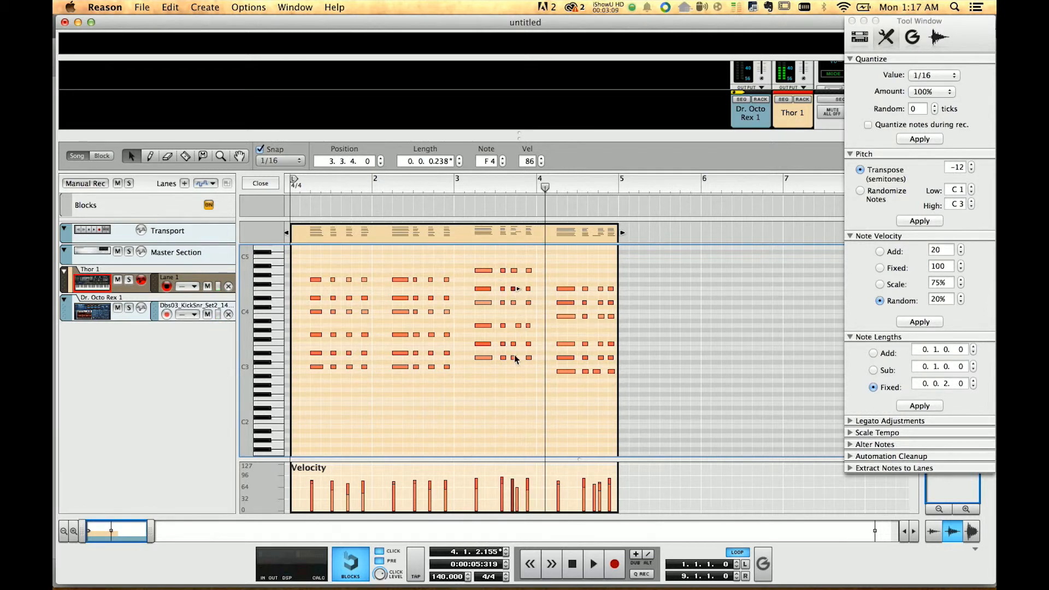
click(515, 326)
drag(469, 183, 449, 182)
key(space)
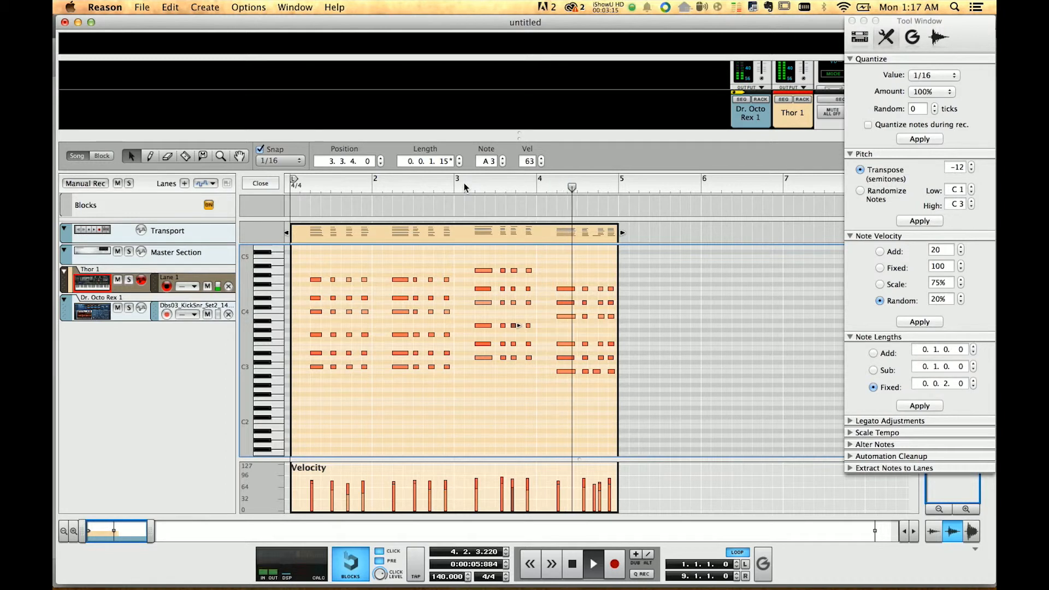
key(space)
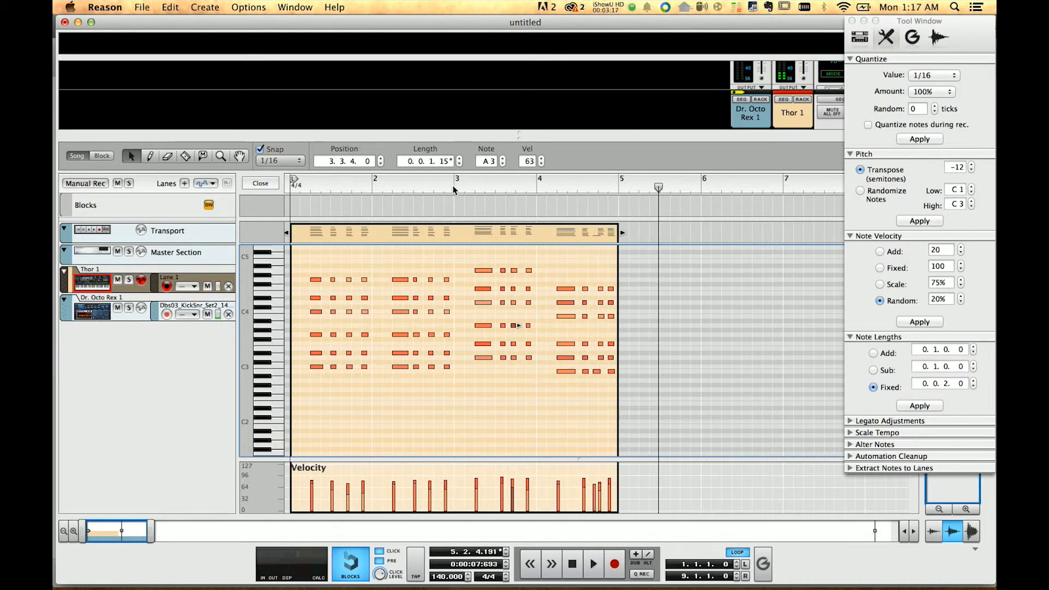
Play the Thor clip from the beginning and move the early B2 note in bar 4 to position 4.4.1.0.
drag(314, 181, 254, 179)
key(space)
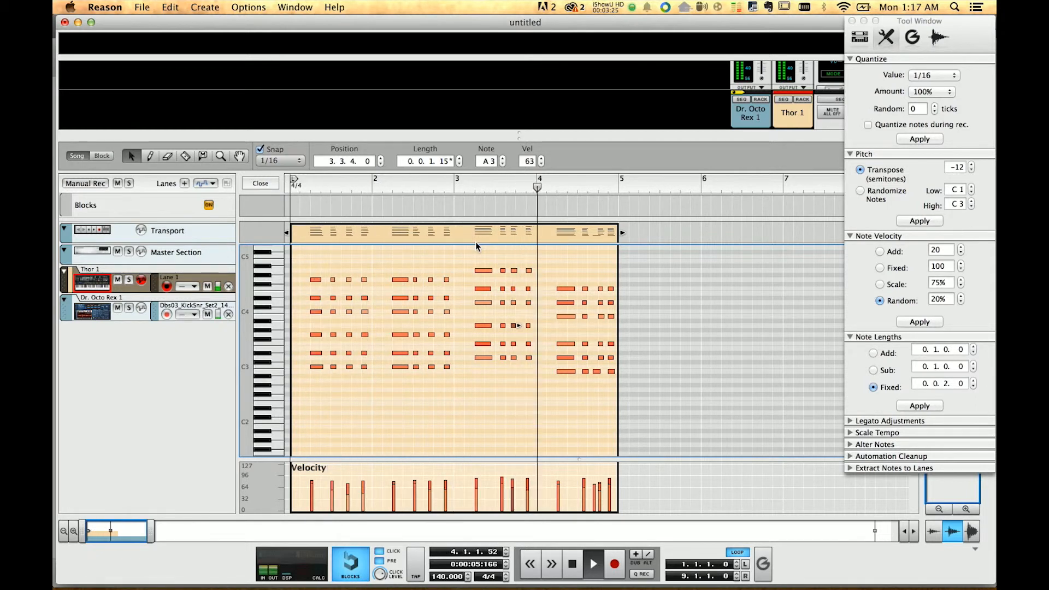
key(space)
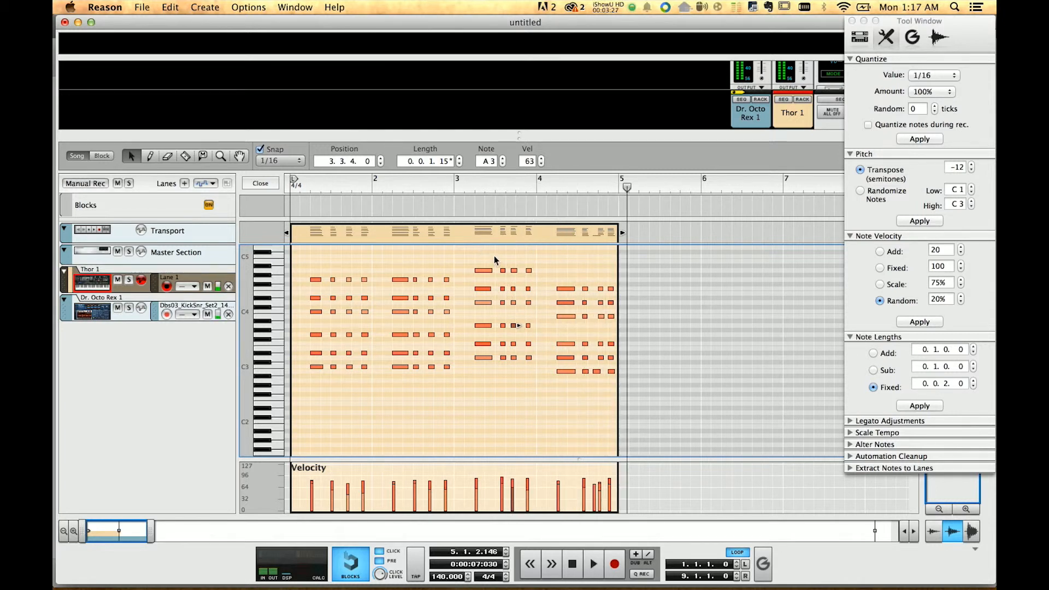
drag(596, 373, 602, 372)
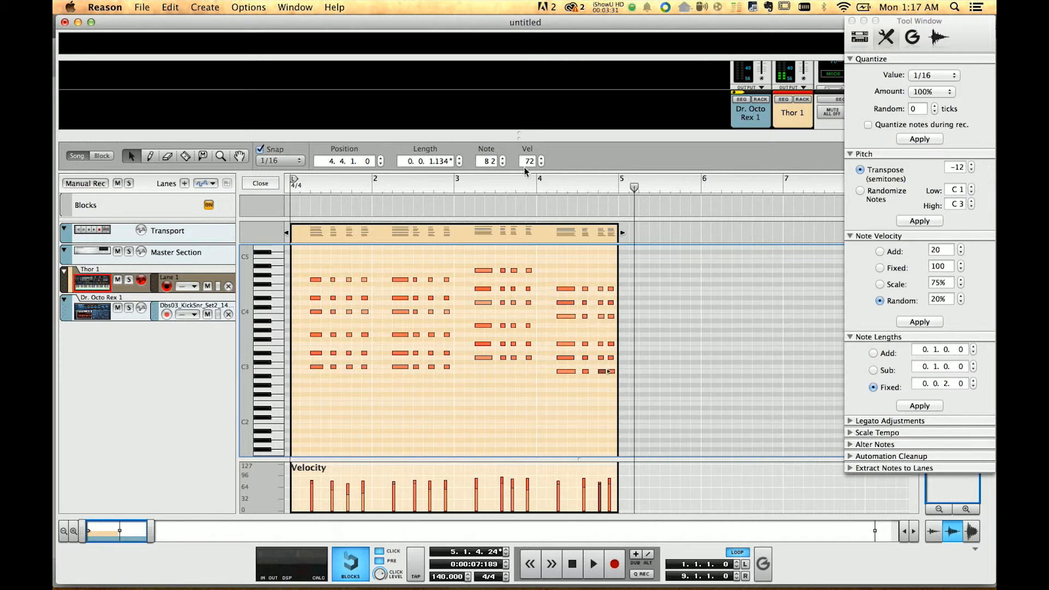
Play the corrected Thor clip from bar 1 through bar 4, stop playback and return the song position to the start.
drag(461, 177, 274, 173)
key(space)
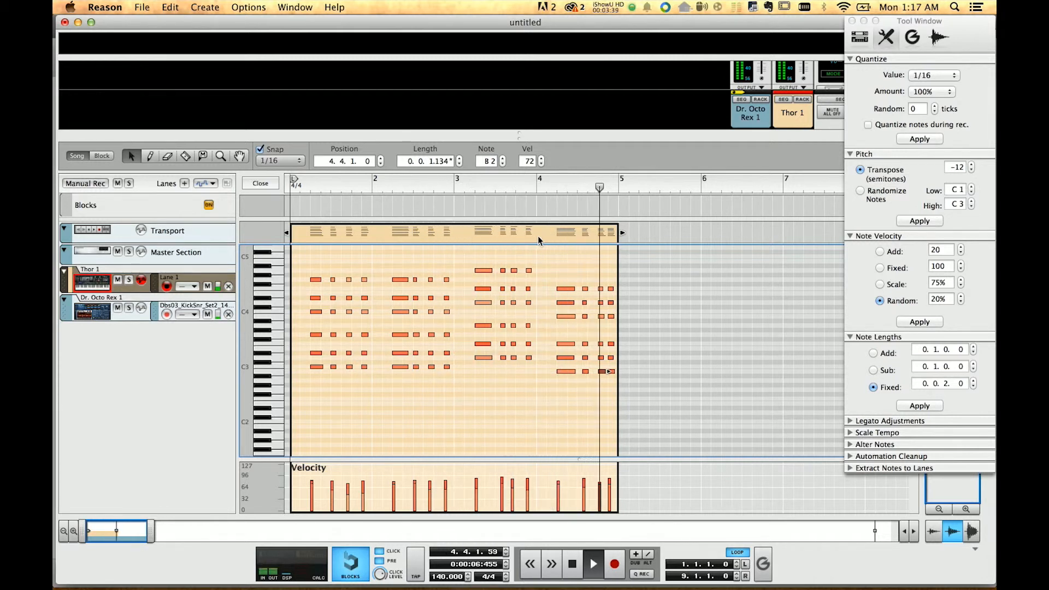
double_click(580, 572)
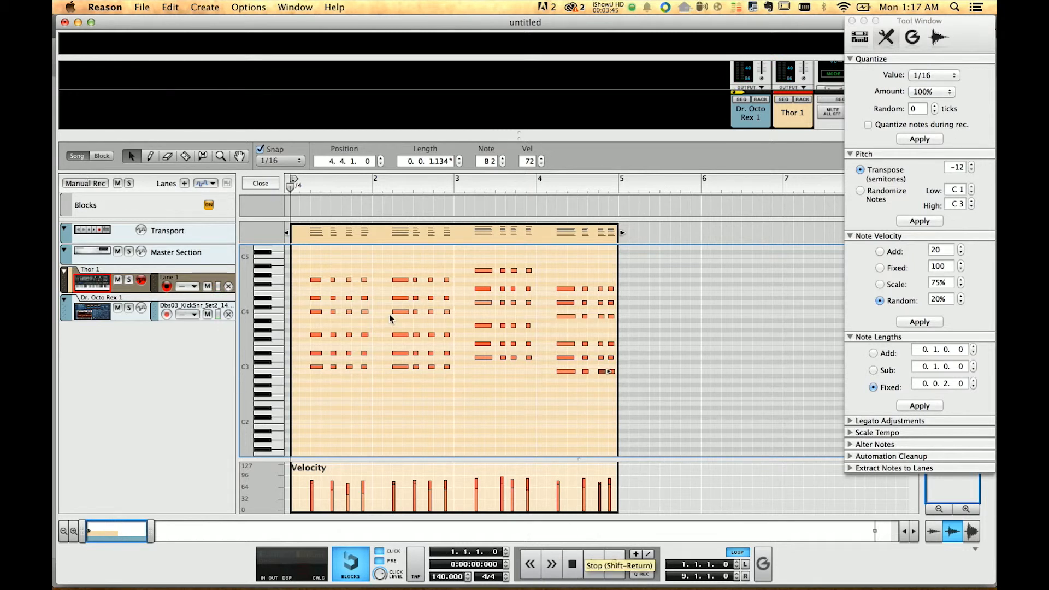
Copy the four-bar Thor clip to bar 5 in the song arrangement and join both clips into one eight-bar clip.
click(268, 186)
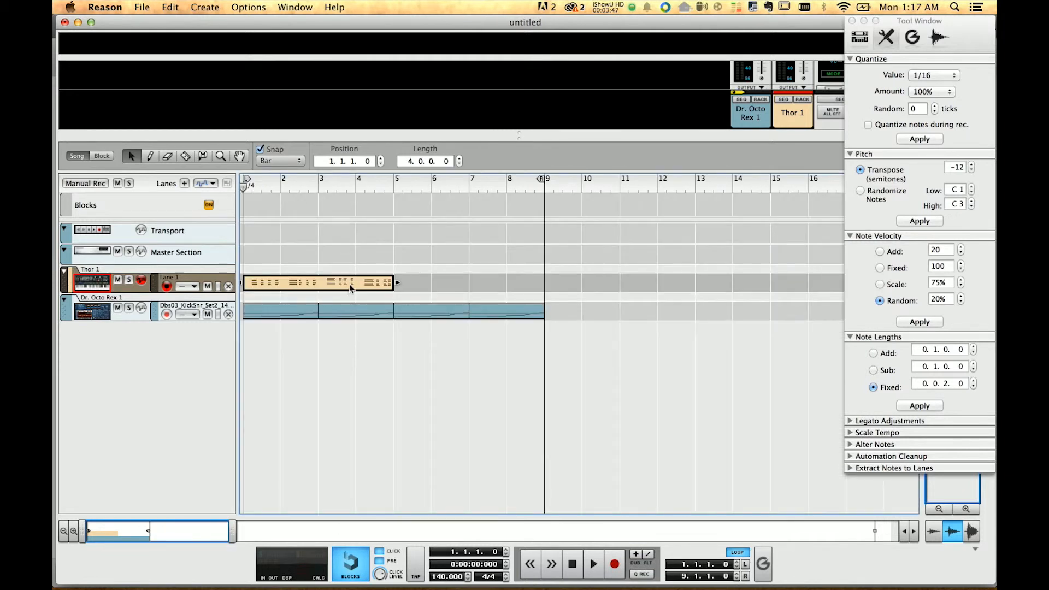
drag(327, 287, 467, 284)
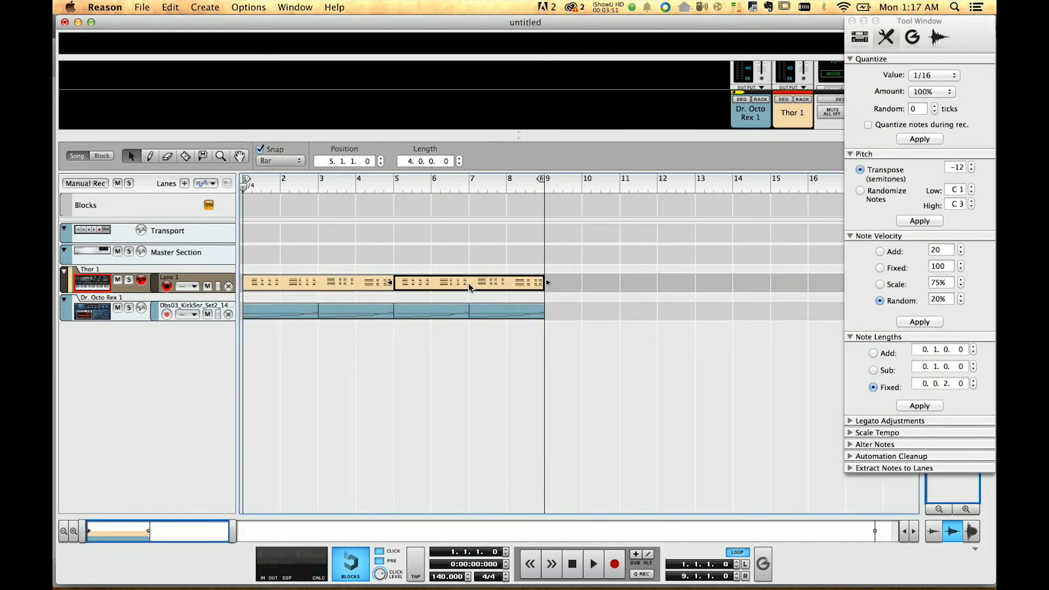
drag(379, 243, 402, 280)
right_click(402, 280)
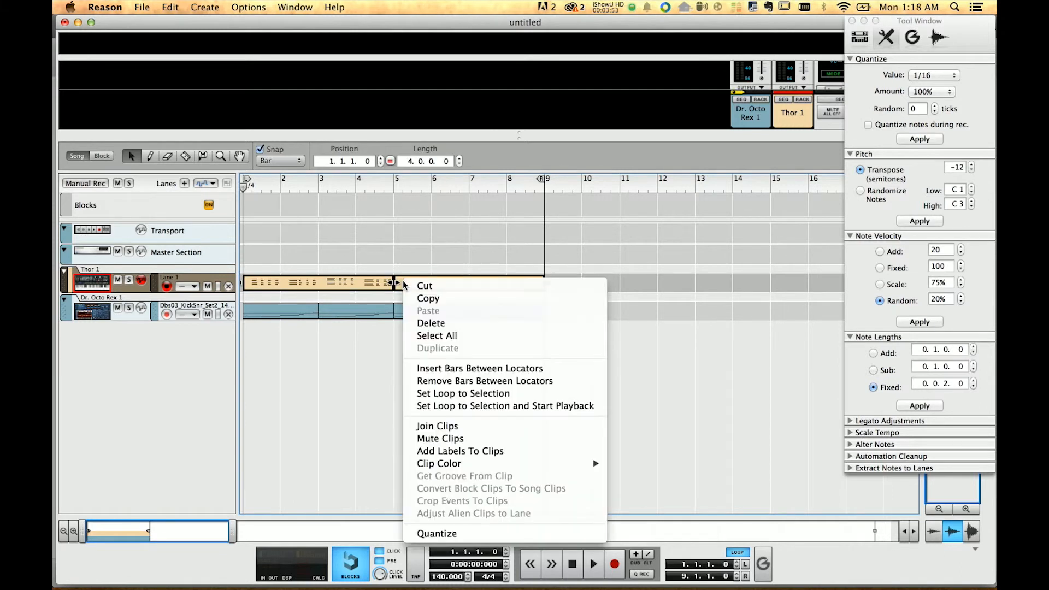
click(458, 427)
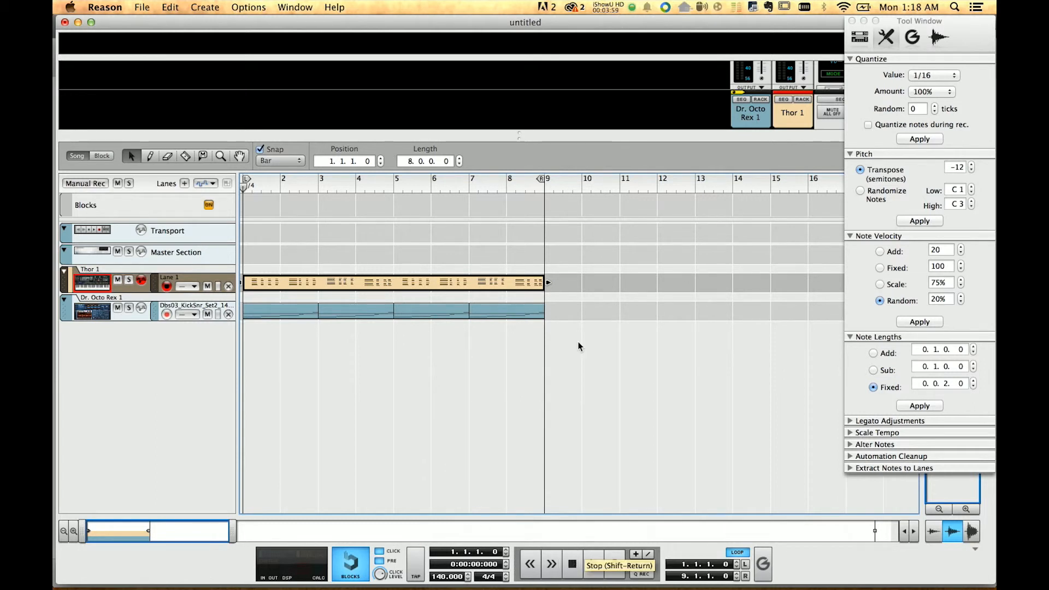
Play the joined Thor clip with the drum loop from the start and turn off the metronome click.
key(space)
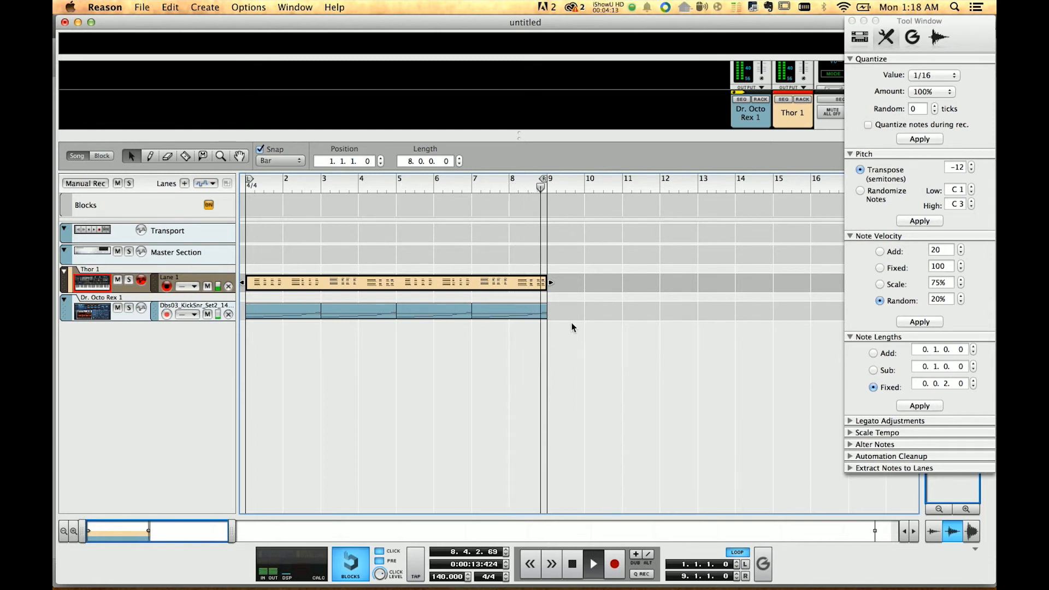
click(386, 554)
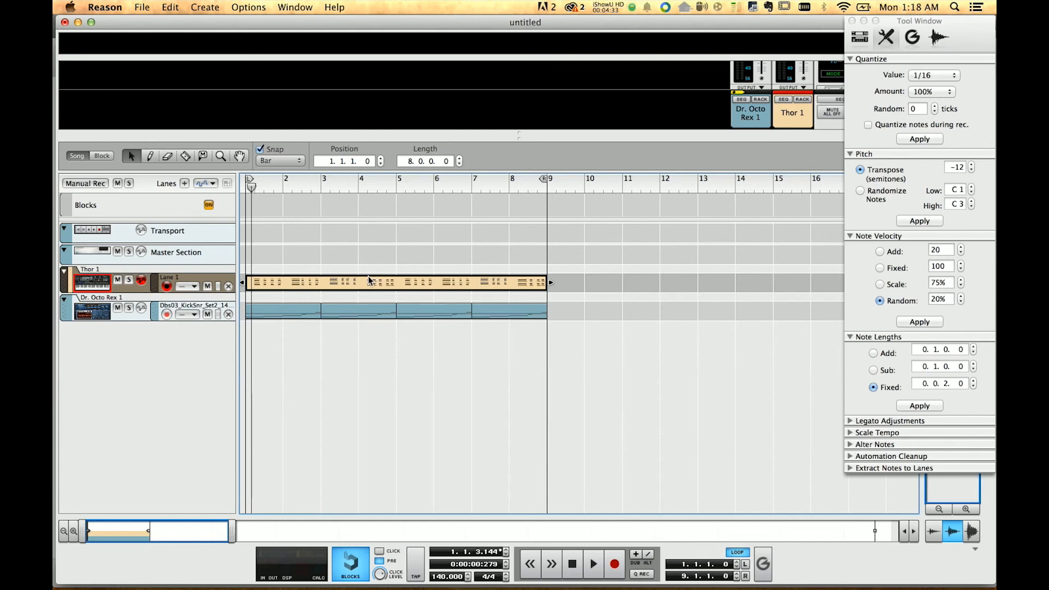
key(F6)
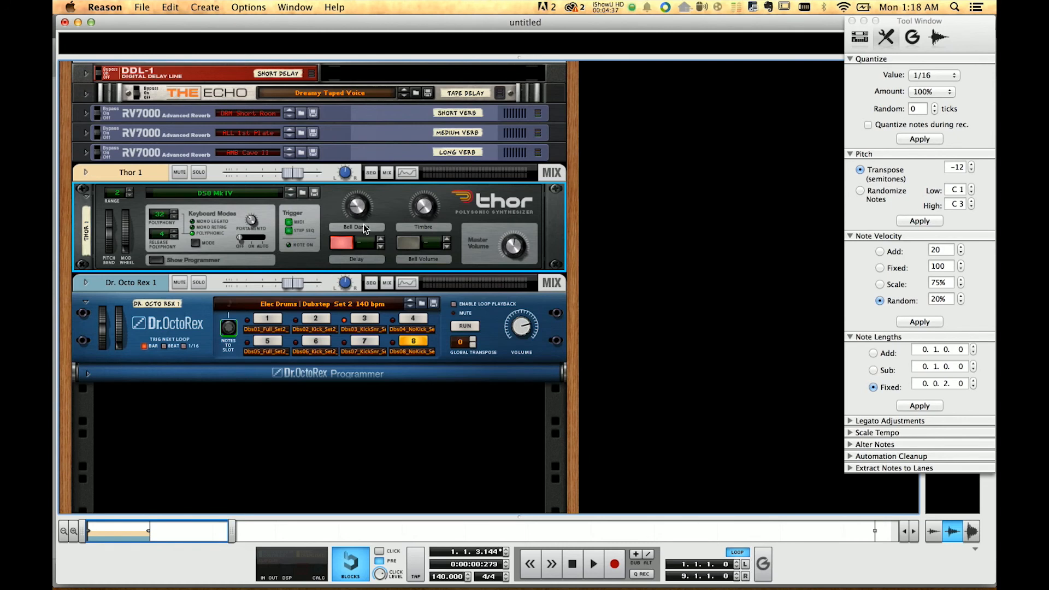
key(F7)
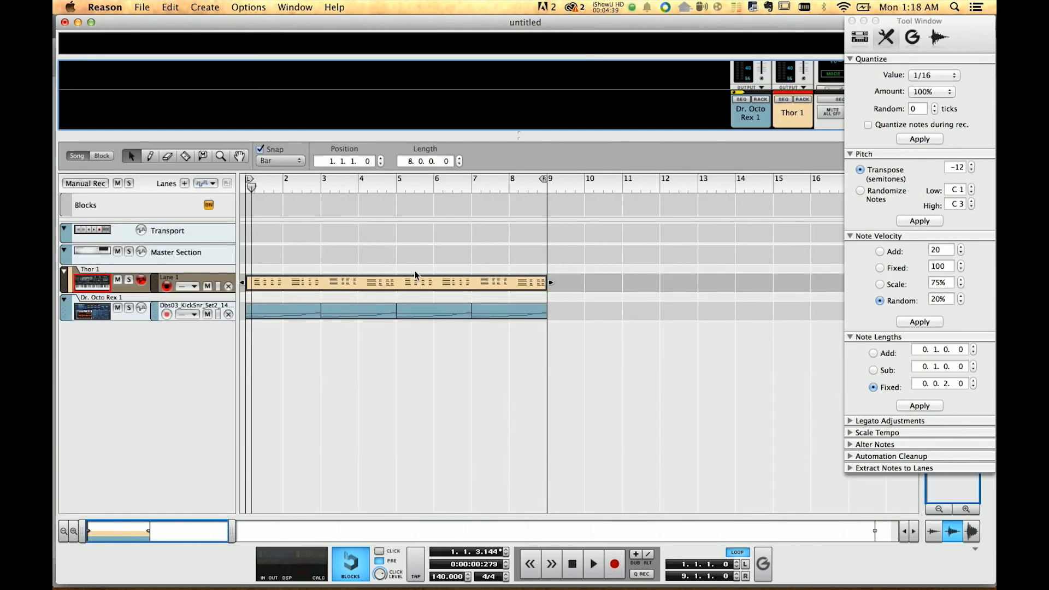